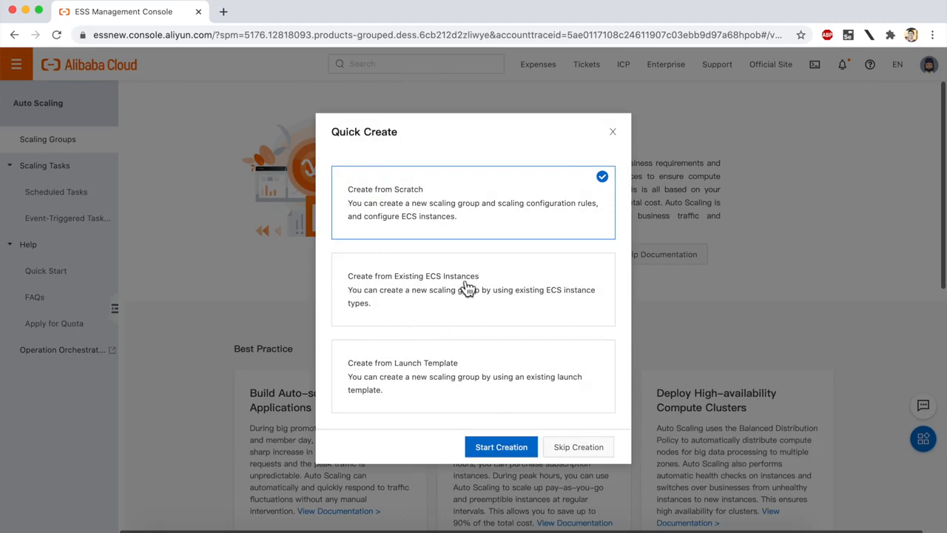
# Start a new scaling group with the Create from Scratch option and name it test_scaling_group
pyautogui.click(423, 294)
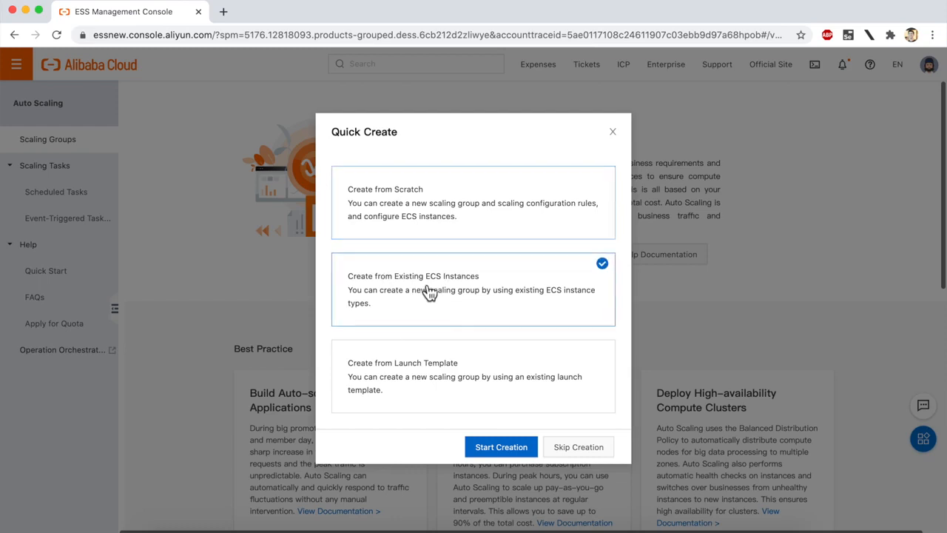
pyautogui.click(429, 386)
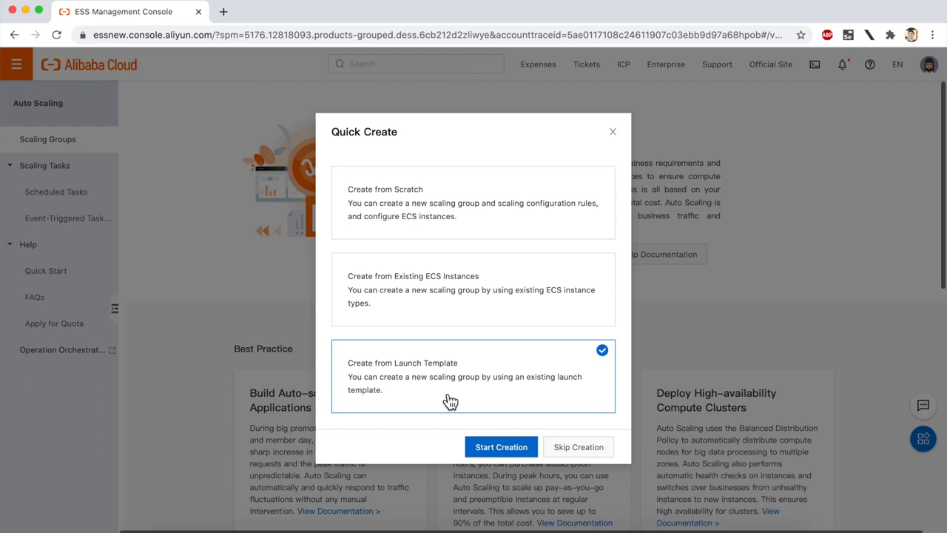
pyautogui.click(457, 231)
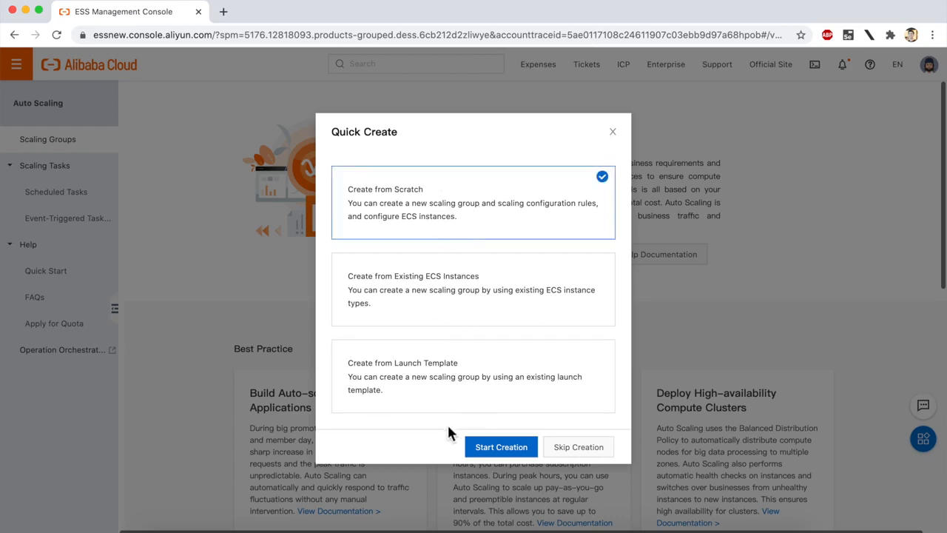
pyautogui.click(500, 446)
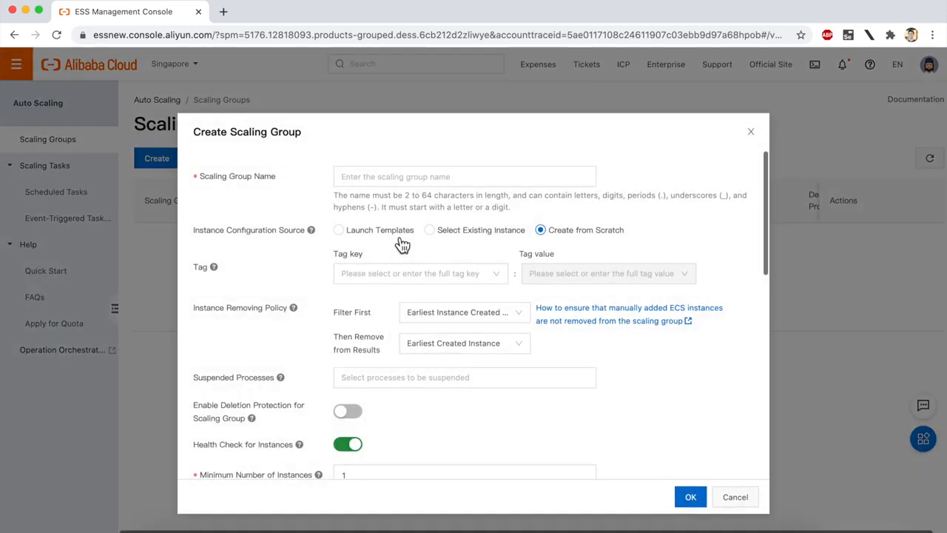
pyautogui.click(383, 178)
pyautogui.write('test_scaling_group')
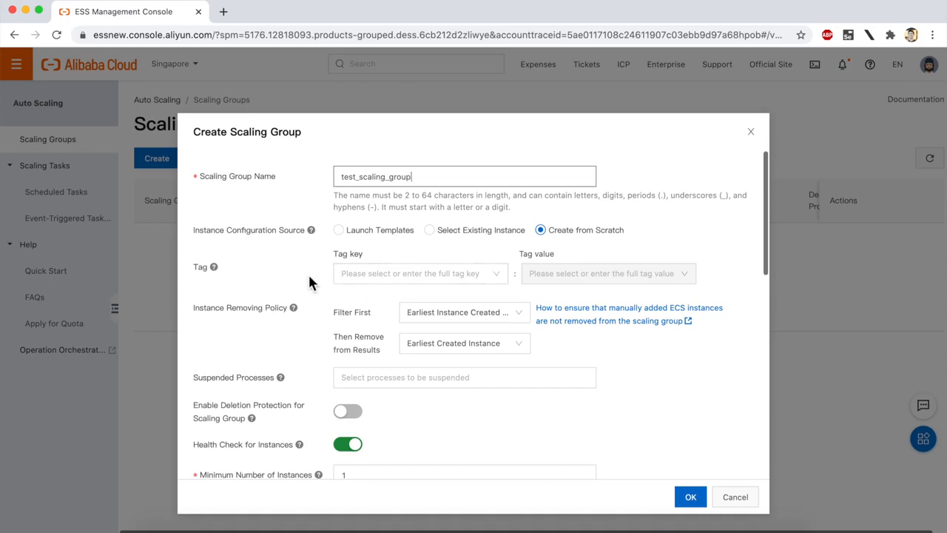
# Inspect the available choices for both settings of the instance removing policy
pyautogui.scroll(-2, 308, 272)
pyautogui.scroll(-2, 293, 253)
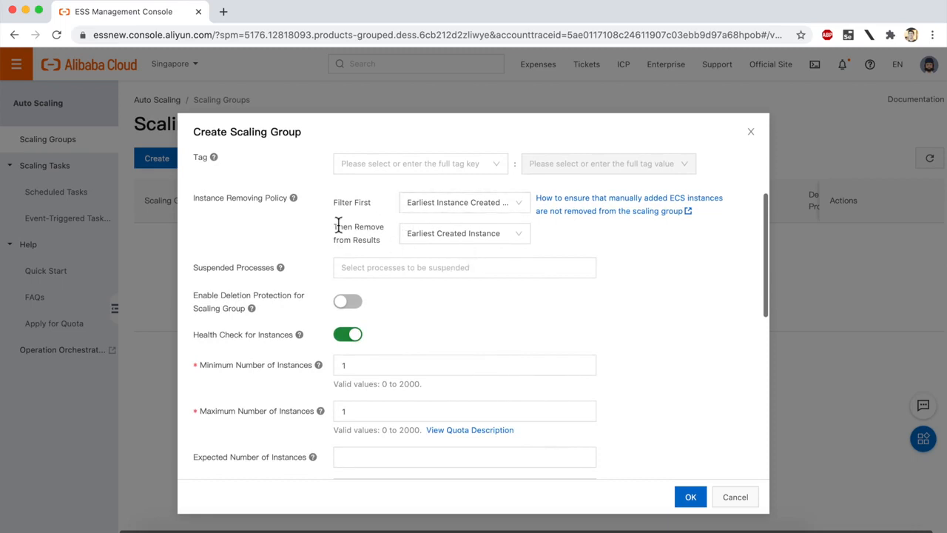
pyautogui.click(414, 204)
pyautogui.click(416, 224)
pyautogui.click(418, 242)
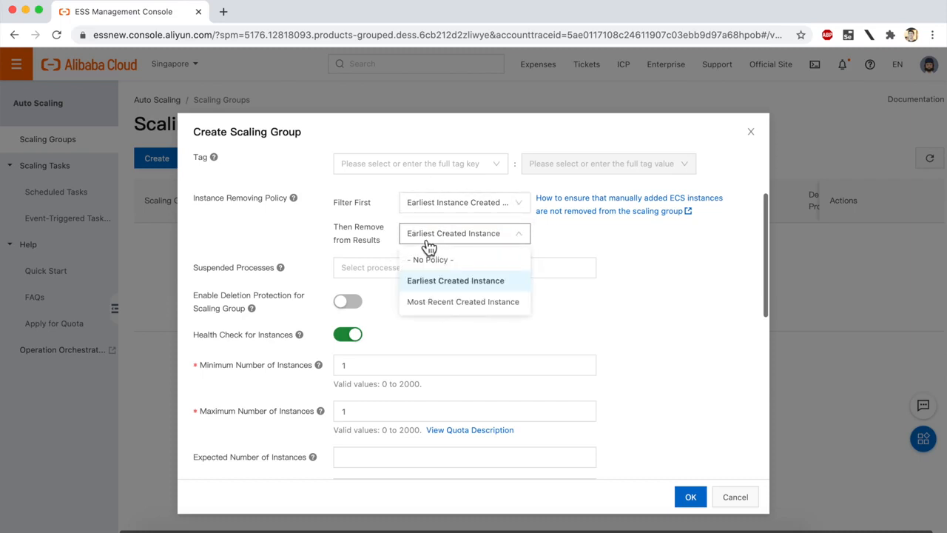
pyautogui.click(427, 242)
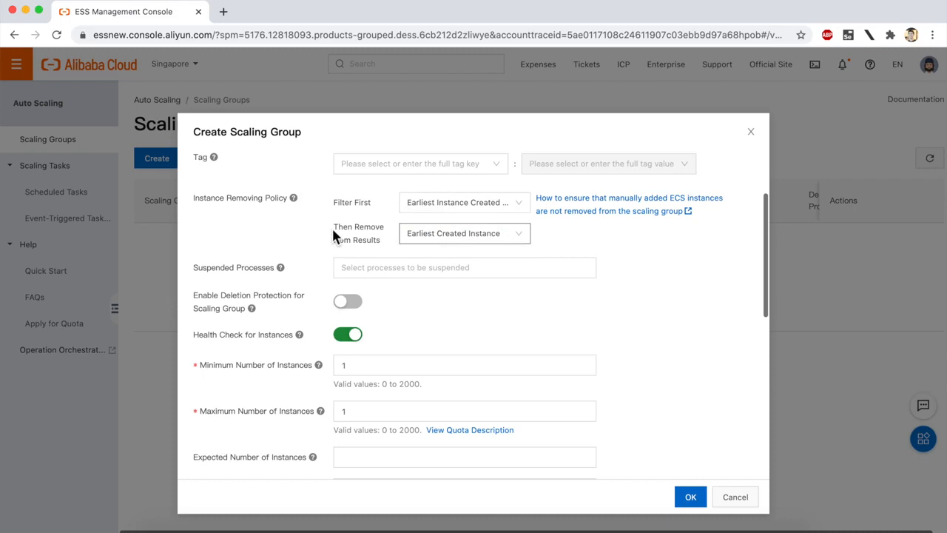
# Set the scaling group's minimum number of instances to 2 and the maximum to 5
pyautogui.scroll(-3, 310, 302)
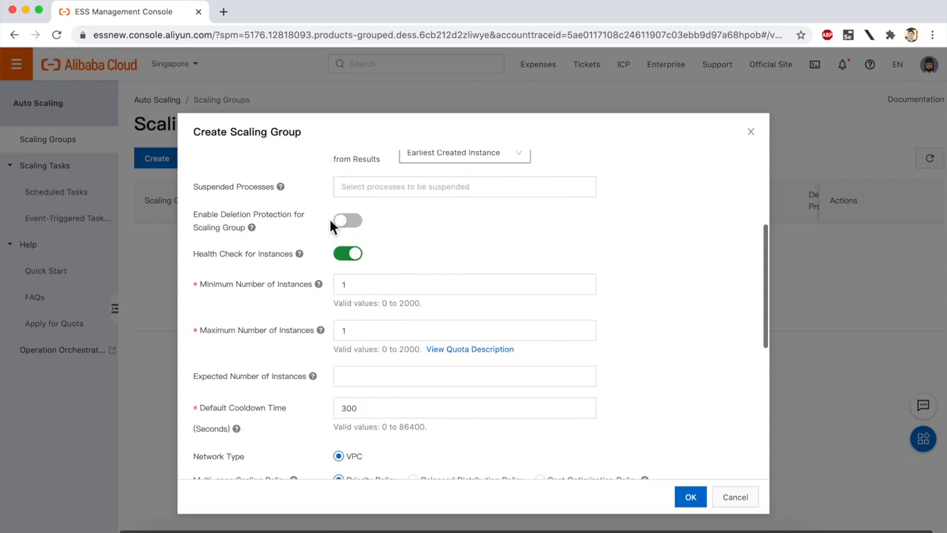
pyautogui.scroll(-2, 332, 207)
pyautogui.moveTo(303, 194)
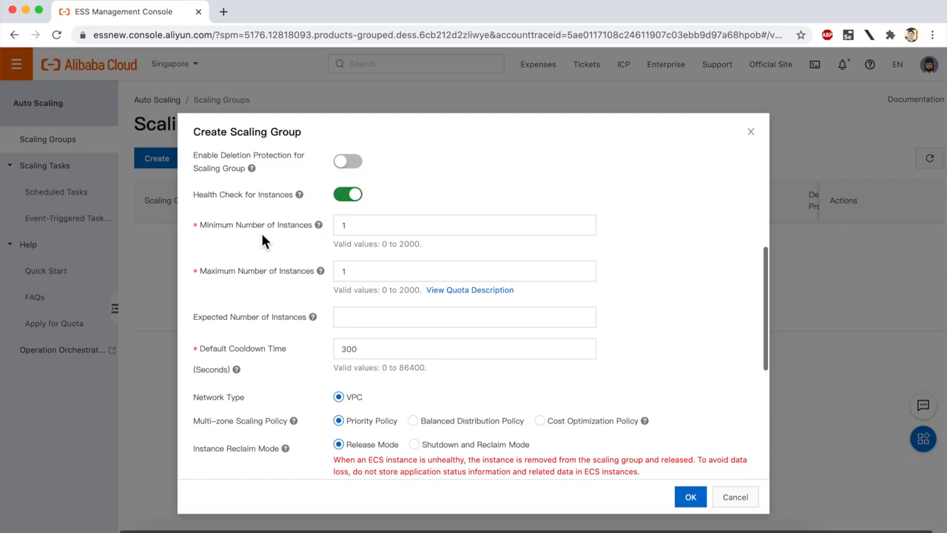
pyautogui.click(386, 225)
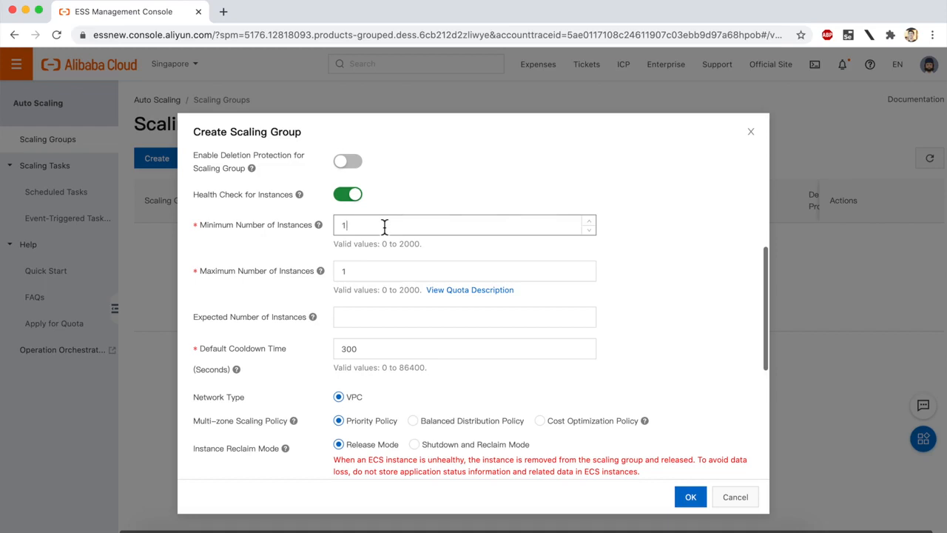
pyautogui.press('BackSpace')
pyautogui.write('2')
pyautogui.click(362, 284)
pyautogui.press('BackSpace')
pyautogui.write('5')
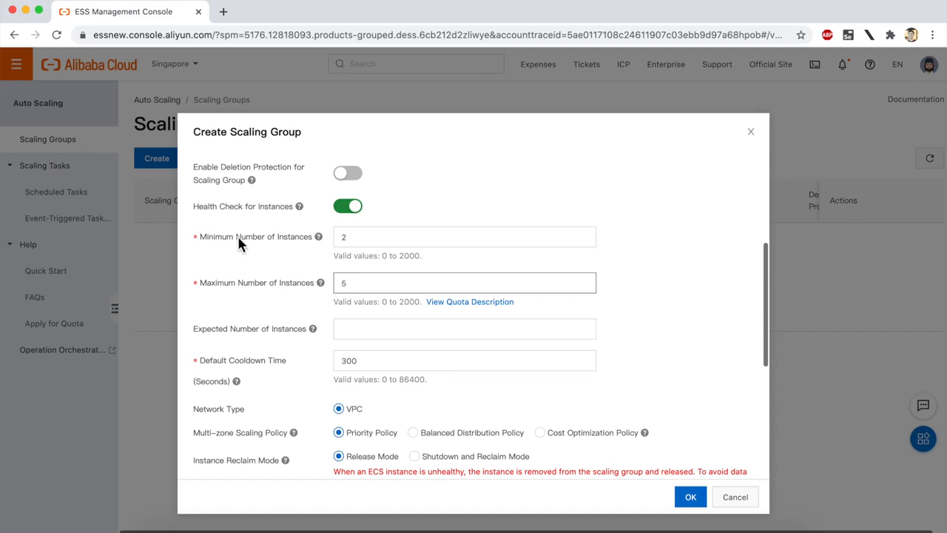
# Set the scaling group's default cooldown time to 120 seconds
pyautogui.scroll(-2, 229, 247)
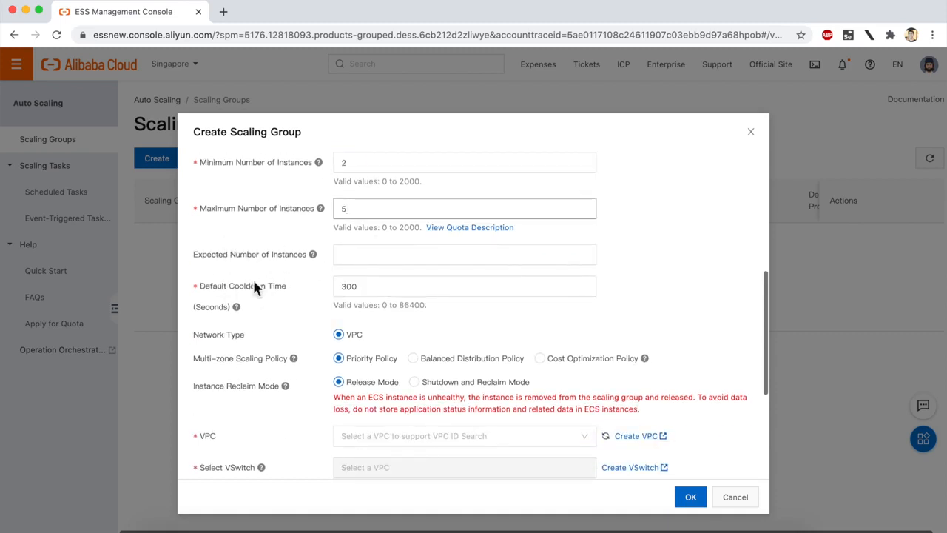
pyautogui.scroll(-1, 245, 255)
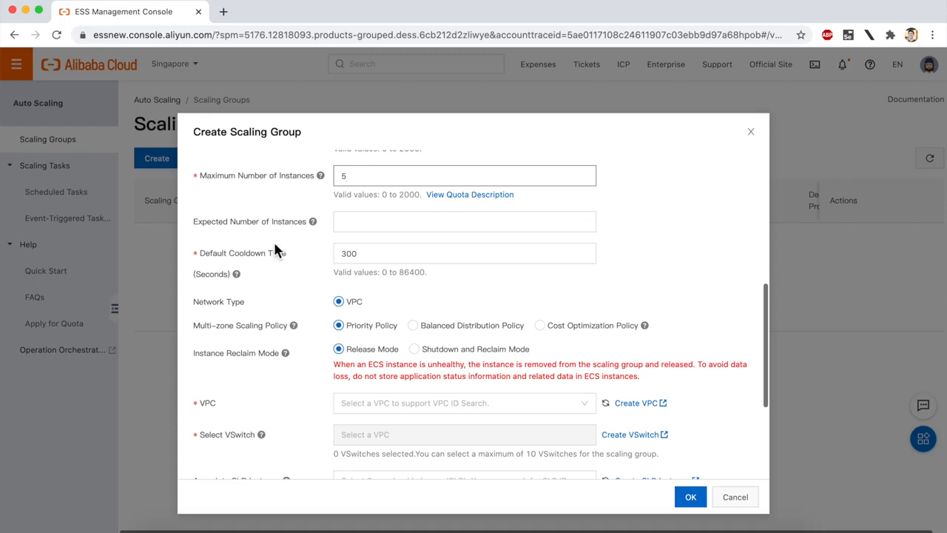
pyautogui.scroll(-1, 277, 244)
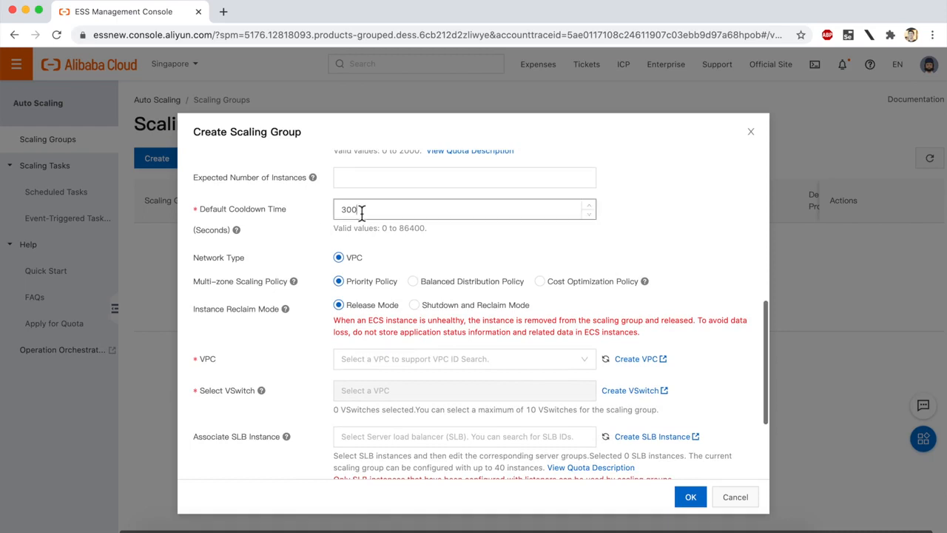
pyautogui.press('BackSpace')
pyautogui.press('BackSpace')
pyautogui.press('BackSpace')
pyautogui.write('120')
pyautogui.click(277, 260)
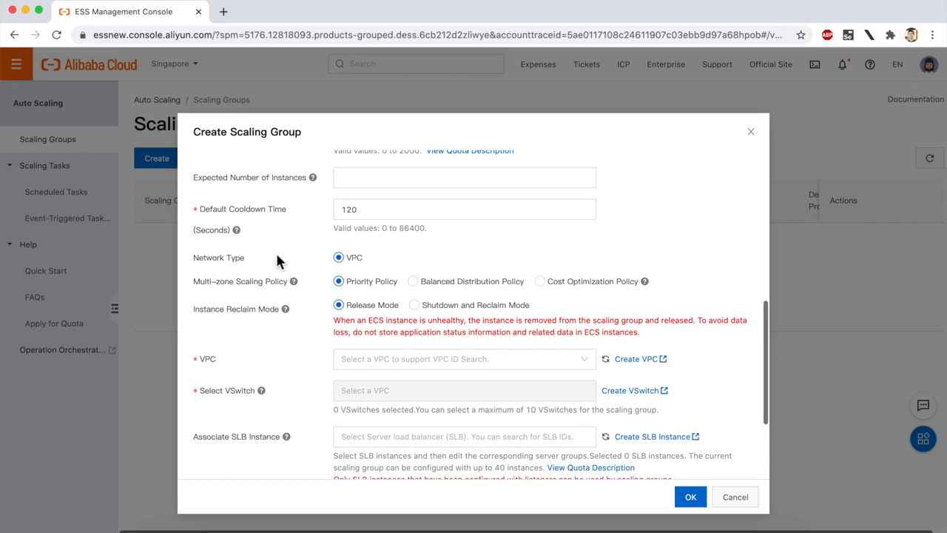
# Choose Balanced Distribution Policy for multi-zone scaling and select singapore-vpc as the VPC
pyautogui.scroll(-1, 279, 260)
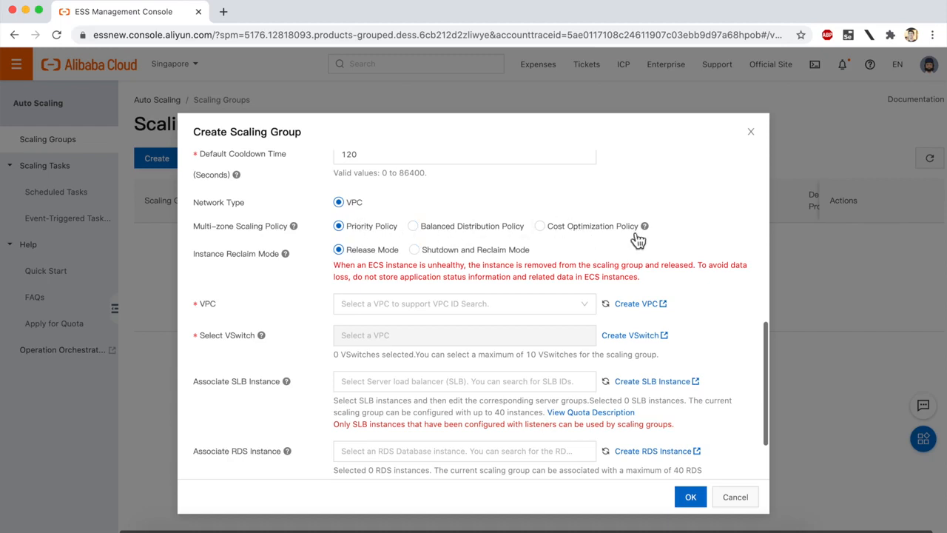
pyautogui.moveTo(648, 228)
pyautogui.click(427, 234)
pyautogui.click(380, 304)
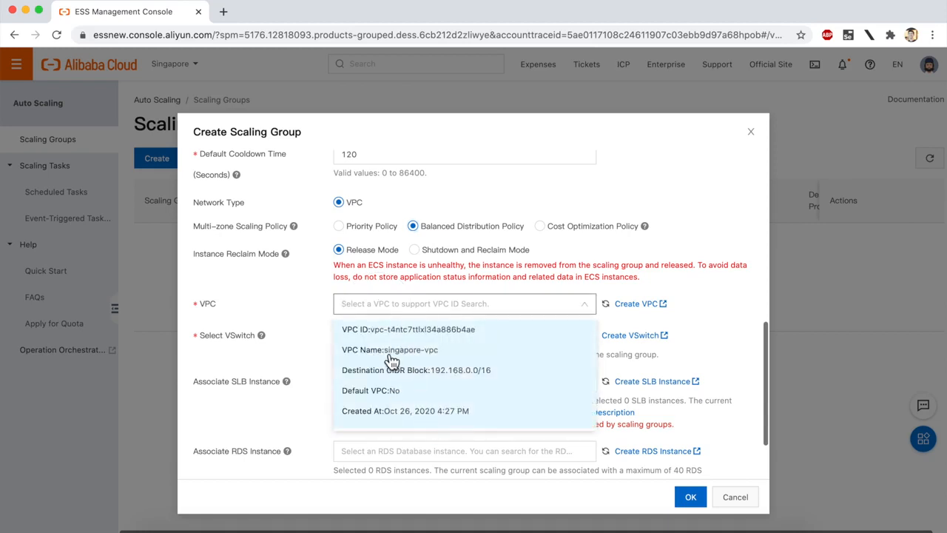
pyautogui.click(411, 366)
# Select the VSwitches vsw-zone-c, vsw-zone-a and vsw-zone-b for the scaling group
pyautogui.scroll(-2, 316, 346)
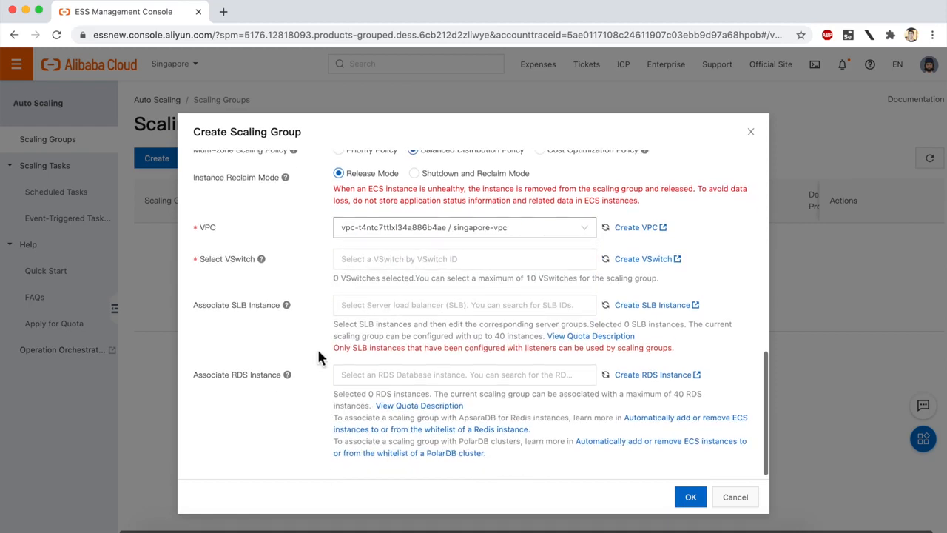
pyautogui.click(377, 258)
pyautogui.click(402, 302)
pyautogui.scroll(-1, 408, 358)
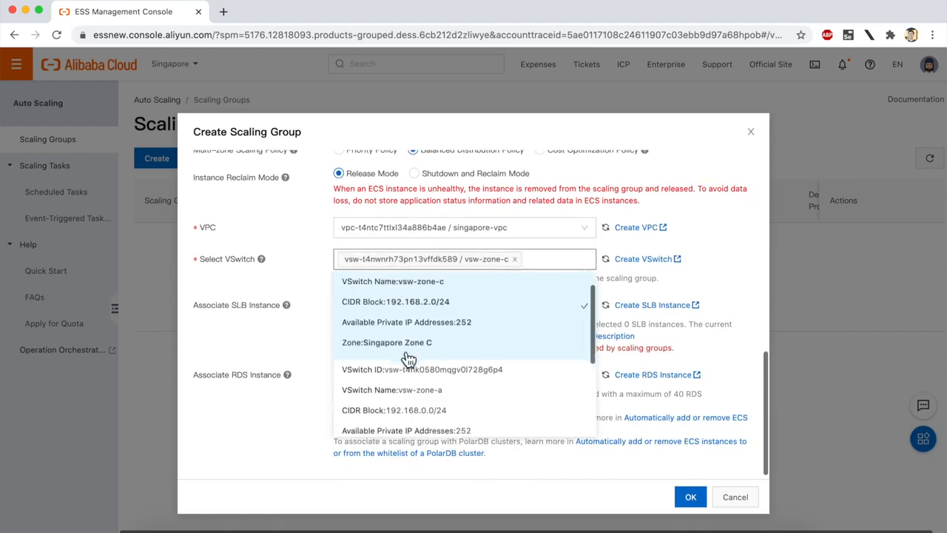
pyautogui.scroll(-1, 400, 360)
pyautogui.click(405, 362)
pyautogui.scroll(-2, 403, 362)
pyautogui.click(418, 384)
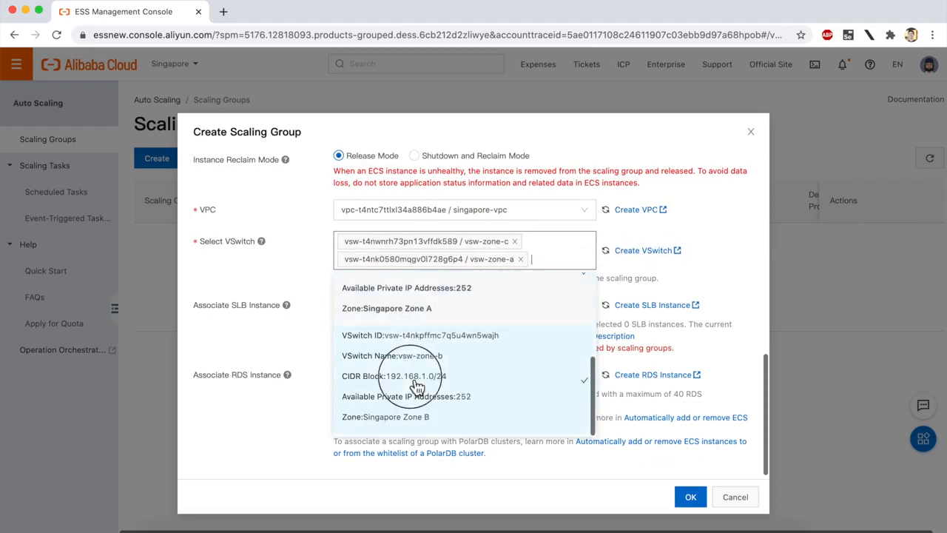
pyautogui.click(259, 266)
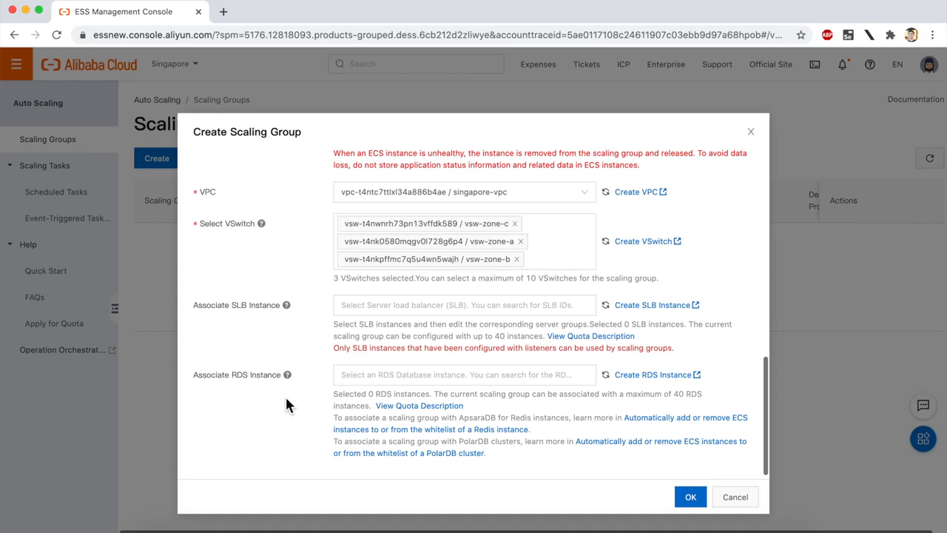
# Submit the new scaling group and open the details page of test_scaling_group
pyautogui.click(688, 497)
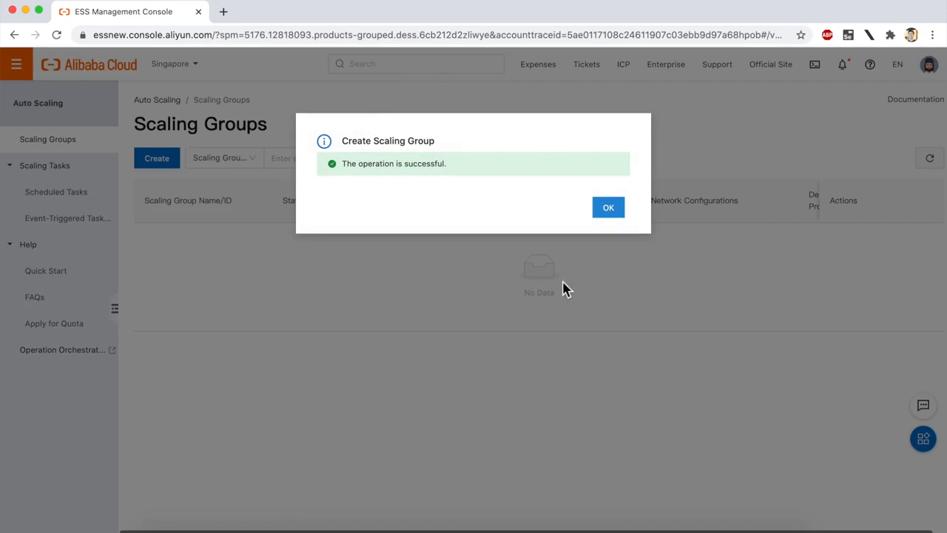
pyautogui.click(607, 210)
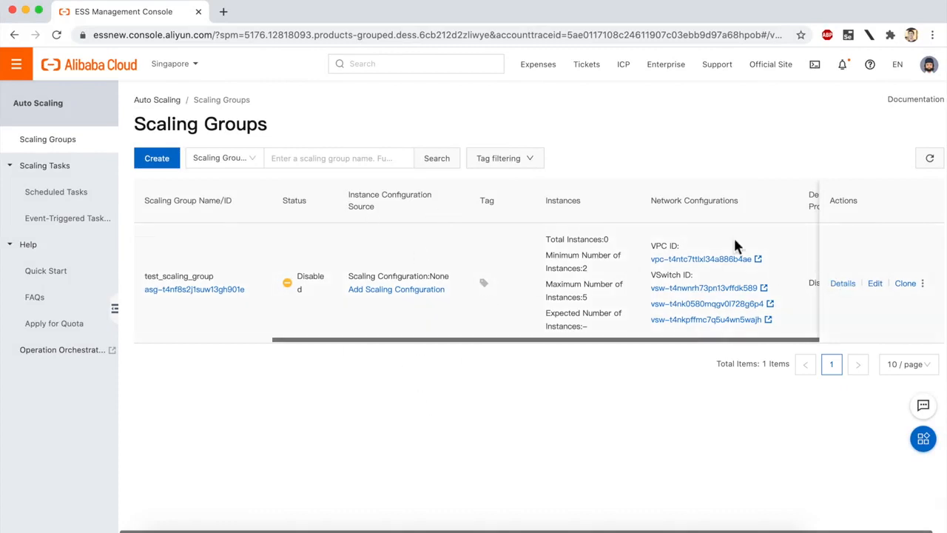
pyautogui.click(207, 291)
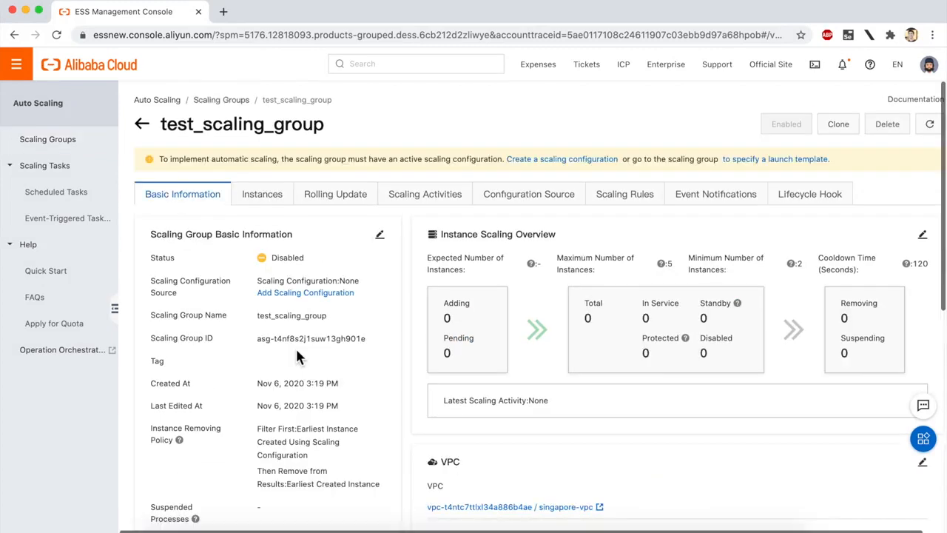
# Review the group's basic information, scaling overview, VPC and VSwitches, scaling configuration, and associated SLB and RDS instances
pyautogui.scroll(-2, 296, 355)
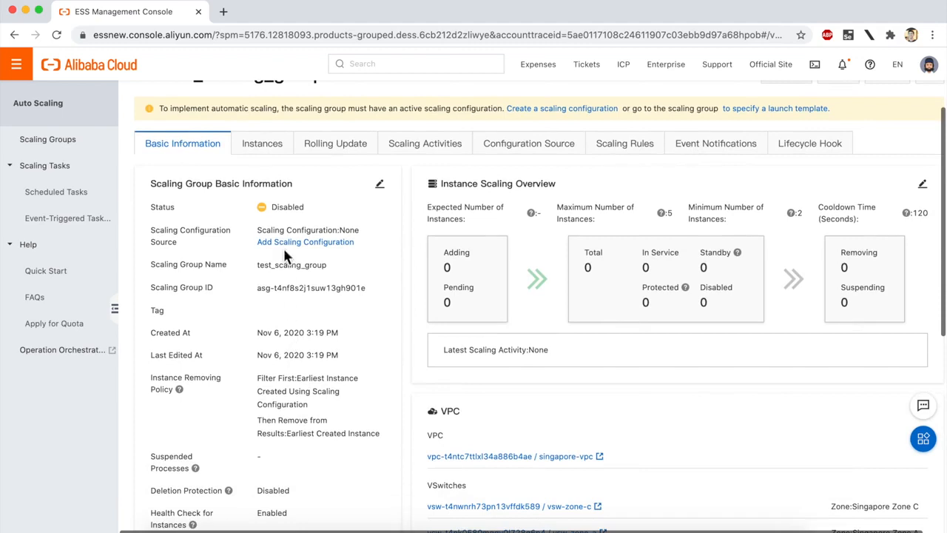
pyautogui.scroll(-3, 296, 244)
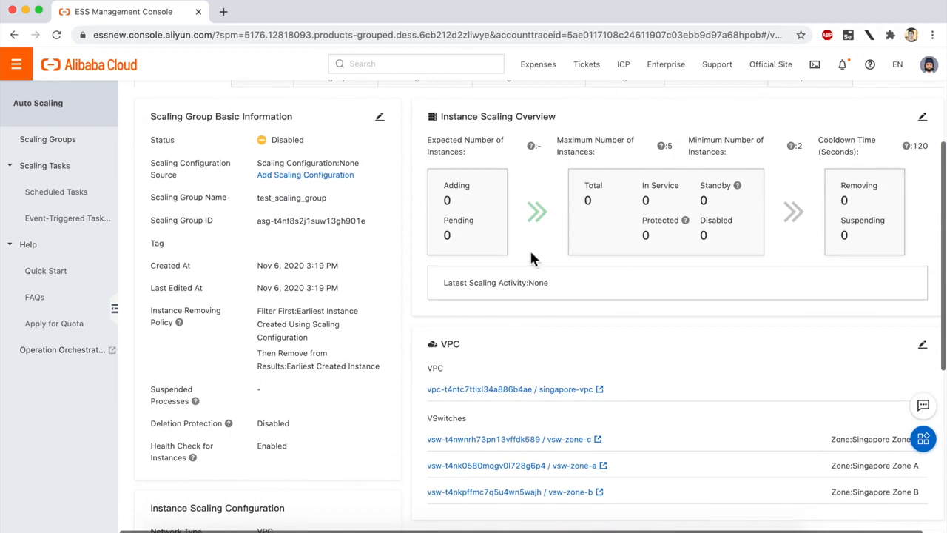
pyautogui.scroll(1, 331, 222)
pyautogui.scroll(-4, 329, 247)
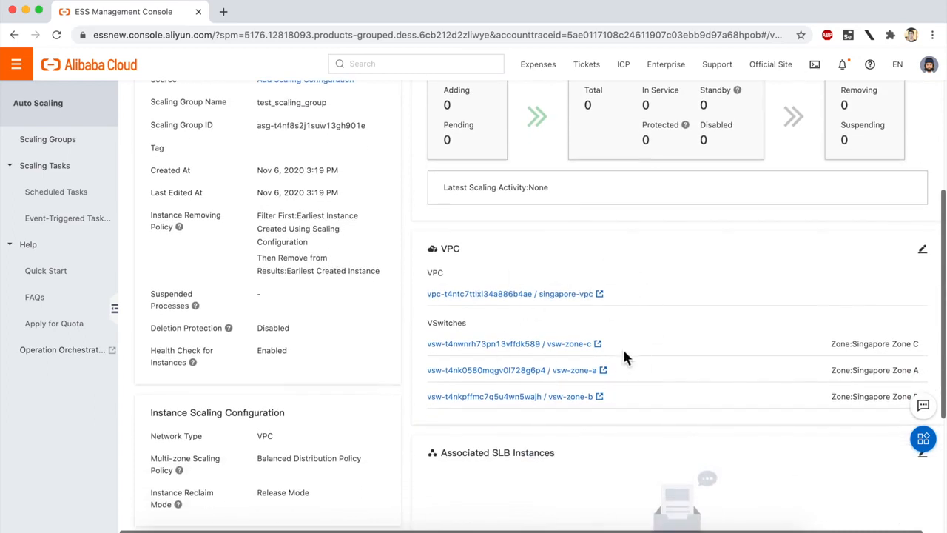
pyautogui.scroll(-3, 624, 352)
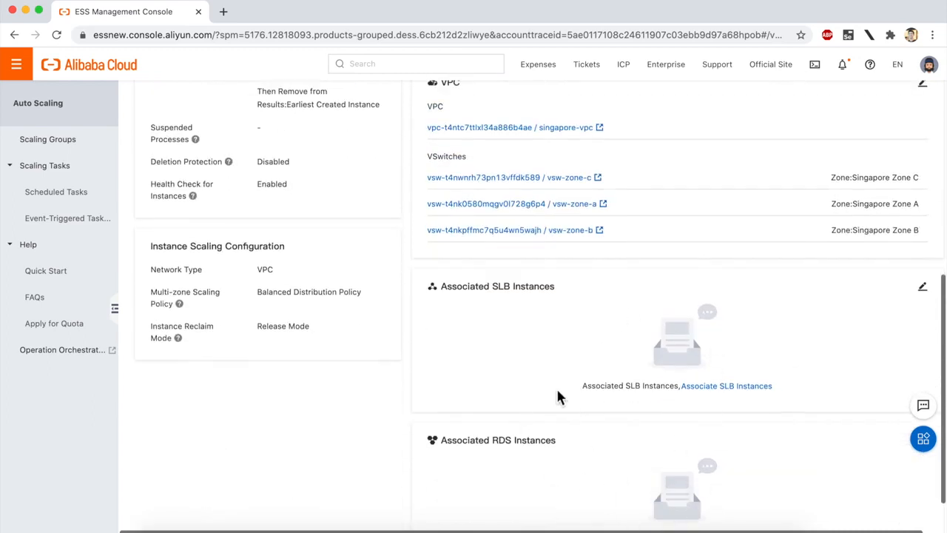
pyautogui.scroll(4, 560, 398)
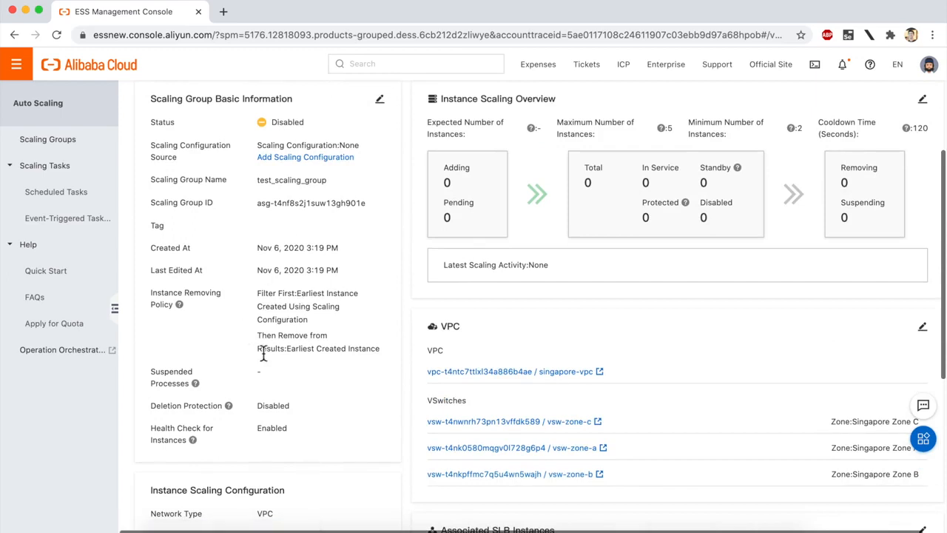
# Open the Instance Scaling Overview settings for editing and submit them without changing any values
pyautogui.scroll(2, 262, 355)
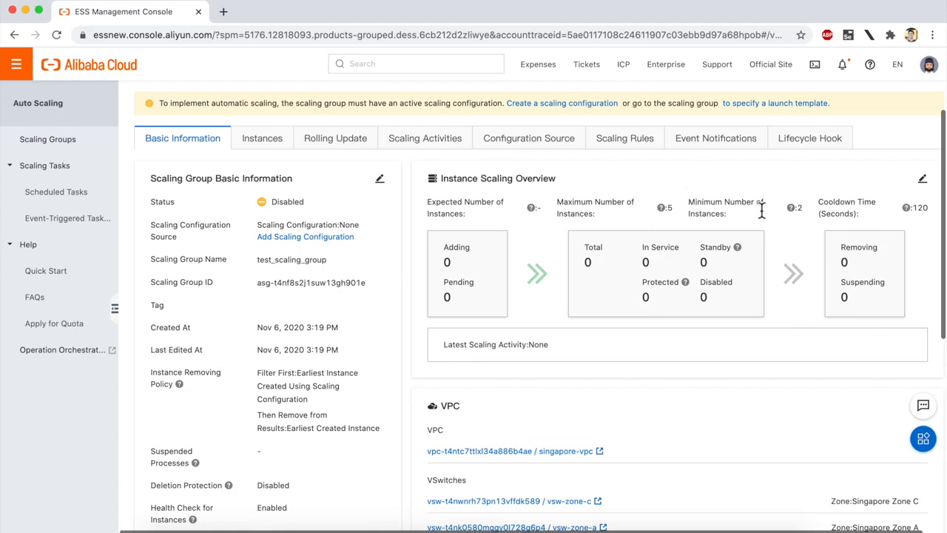
pyautogui.click(922, 180)
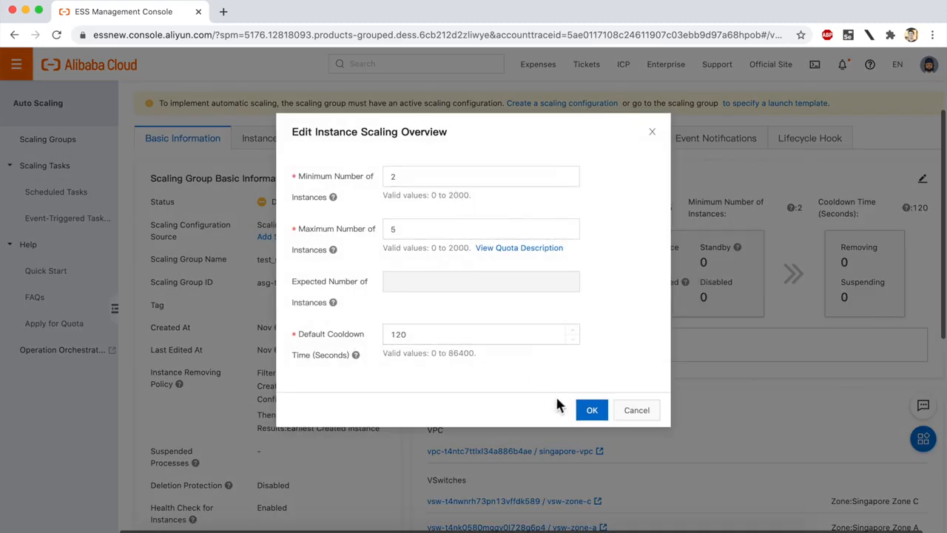
pyautogui.click(595, 412)
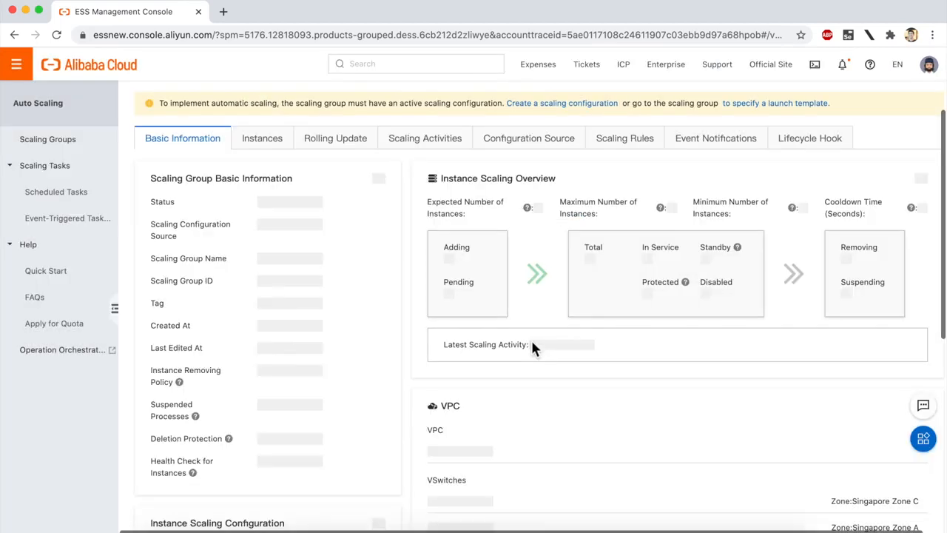